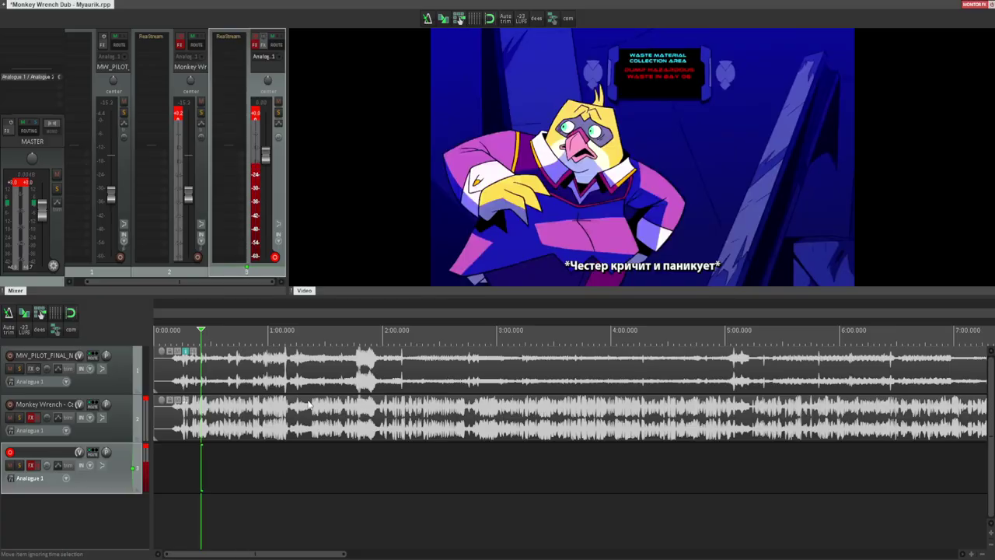
Step through the video between about 1:10 and 2:12 to locate the passages that need dubbing
click(289, 441)
click(310, 453)
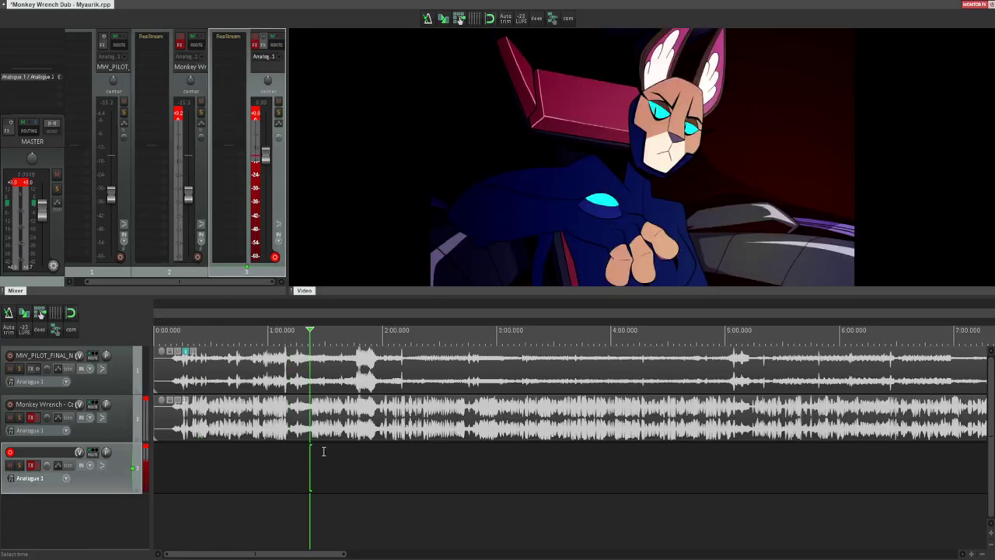
click(322, 452)
click(335, 452)
click(351, 451)
click(382, 451)
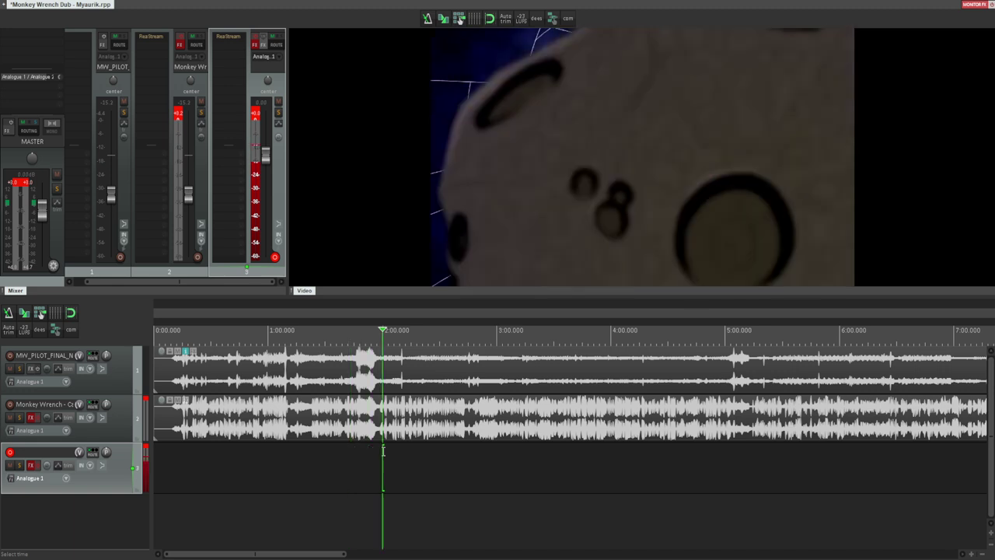
click(395, 451)
click(406, 451)
click(384, 449)
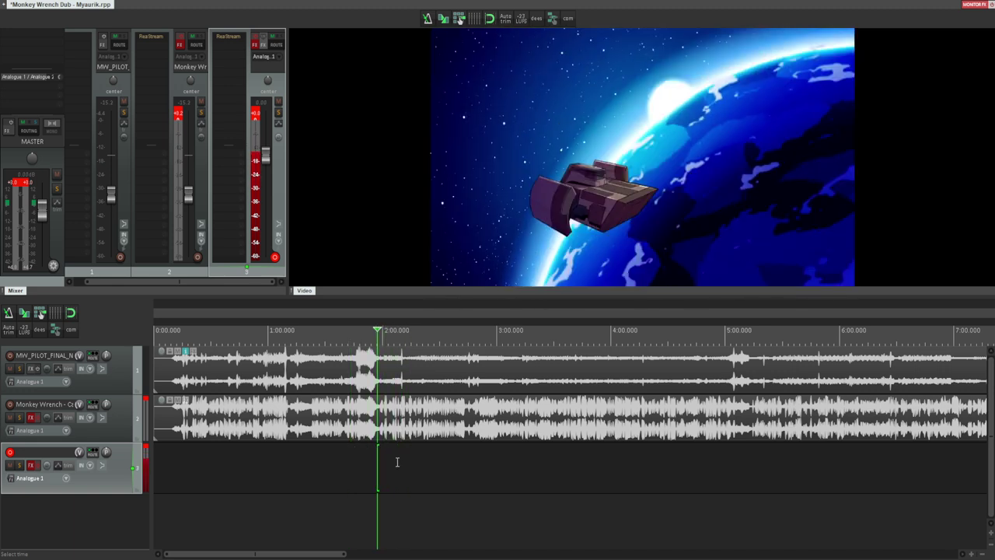
scroll(544, 447, up, 5)
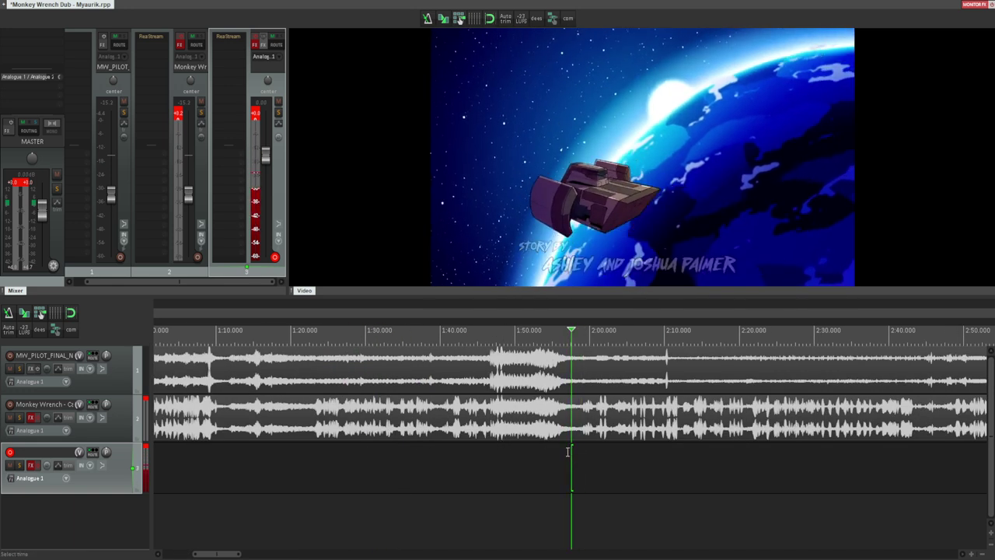
scroll(572, 451, up, 3)
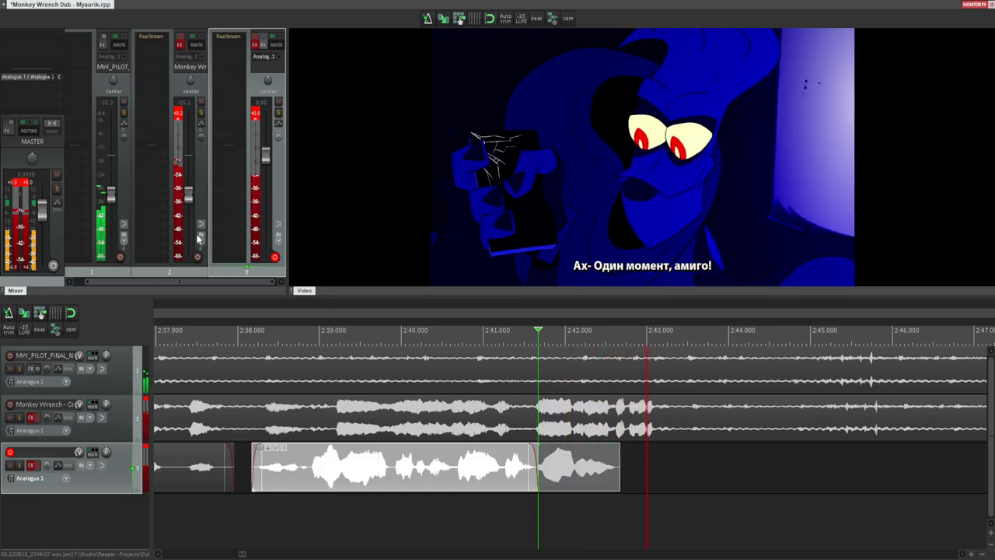
Stop and discard the voice takes recorded at about 2:41.7 and 3:32 on the third track
key(XF86AudioStop)
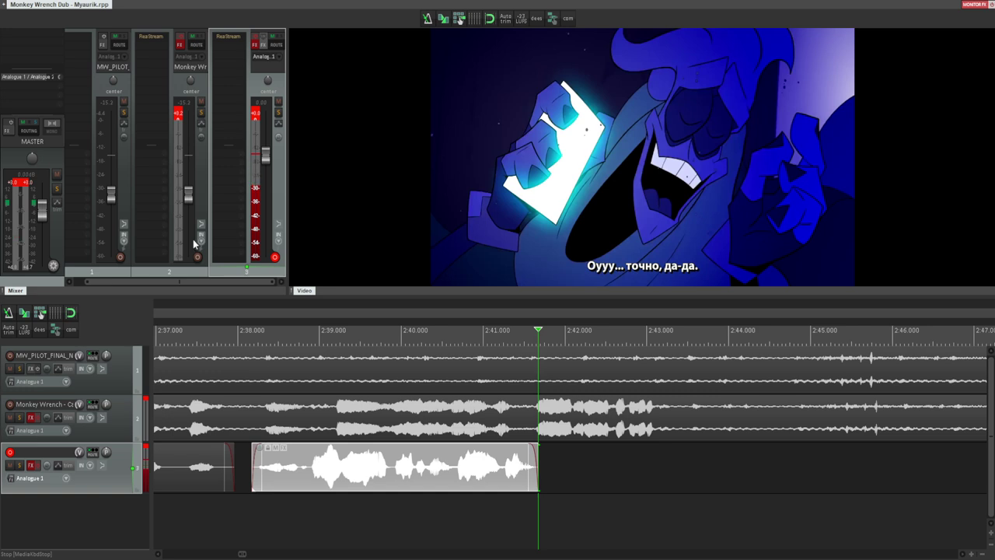
scroll(437, 426, down, 2)
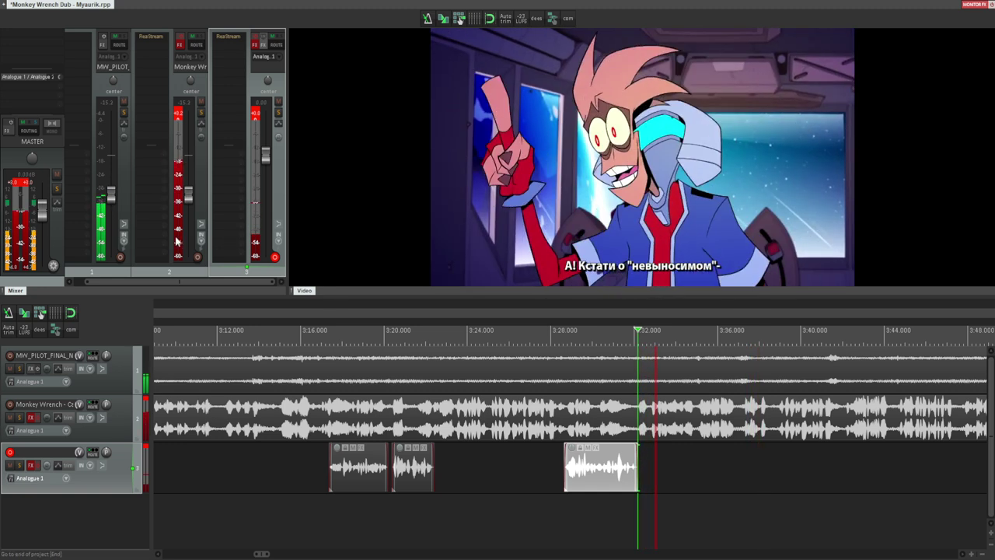
key(End)
scroll(182, 467, down, 10)
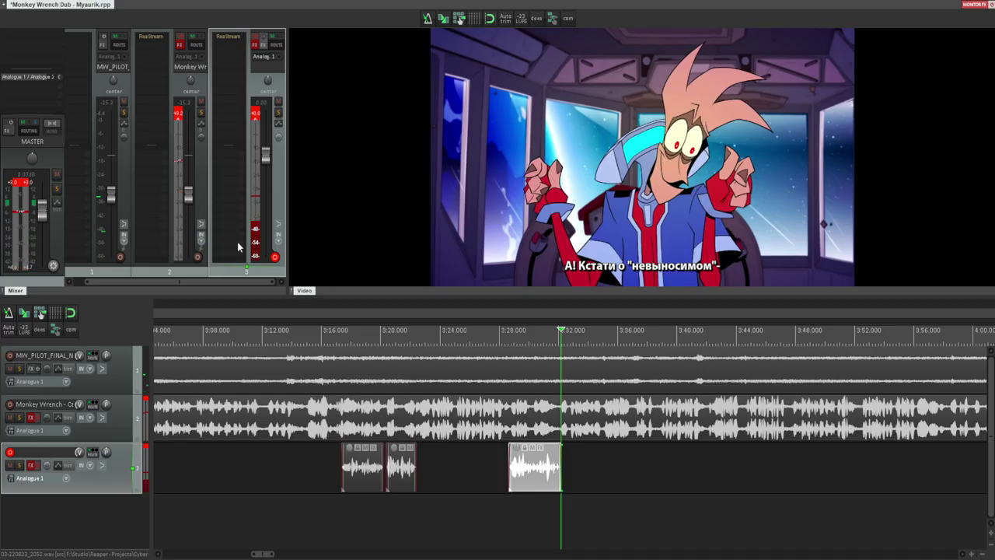
Try recording a new voice take from about 3:32 on the third track and undo it
key(ctrl+r)
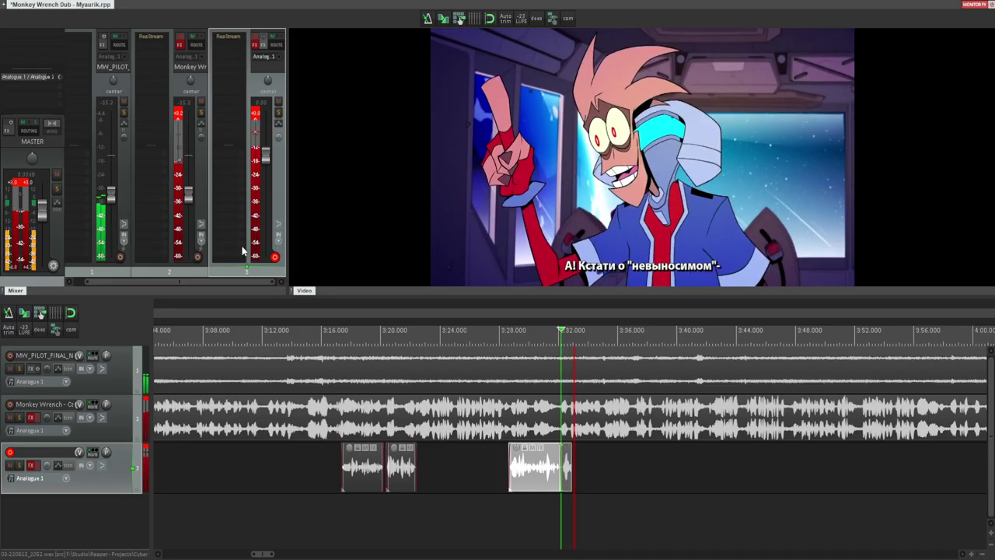
key(space)
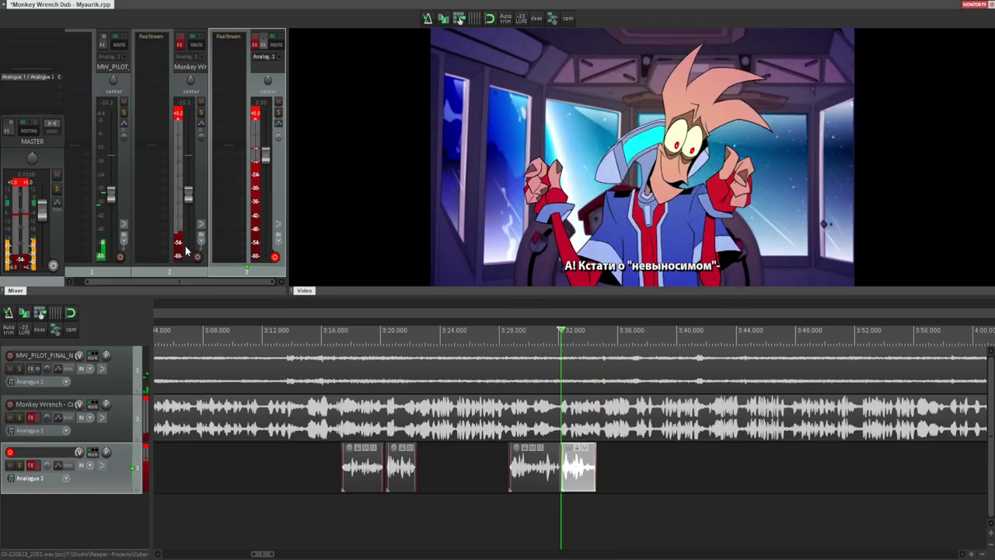
key(ctrl+z)
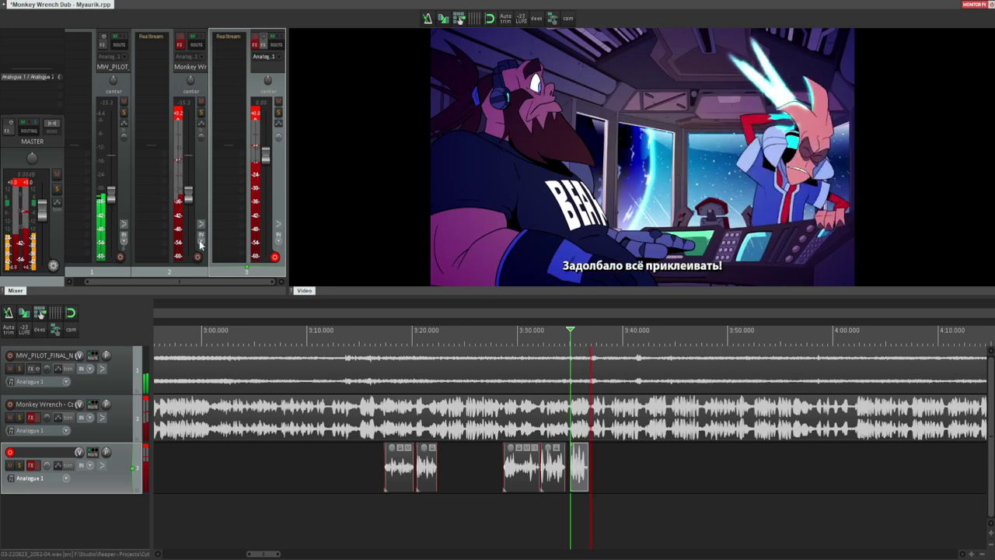
Stop the voice take recorded at about 3:35, undo it and save the project
key(space)
key(ctrl+z)
key(ctrl+s)
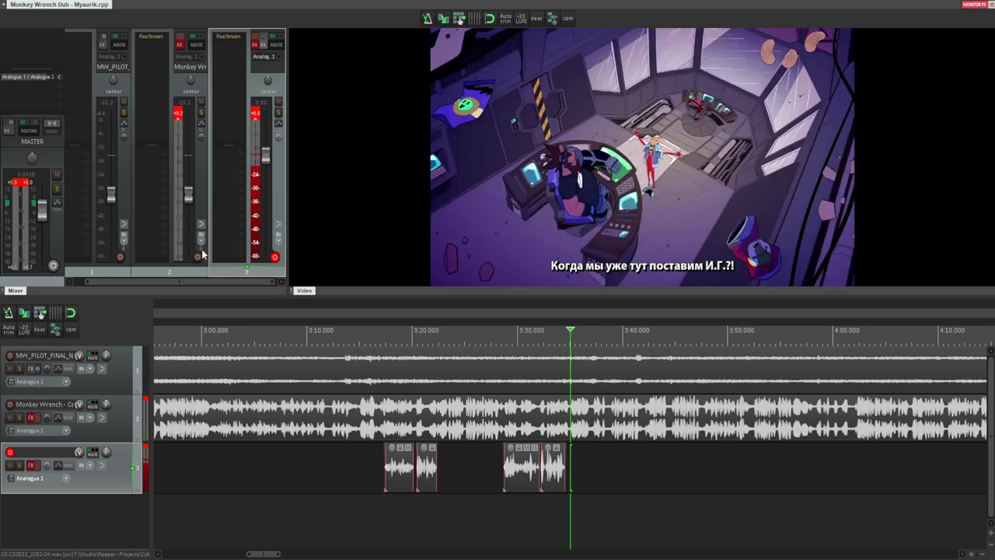
Stop and discard the voice take recorded at about 3:58.4 on the third track and save the project
key(XF86AudioPlay)
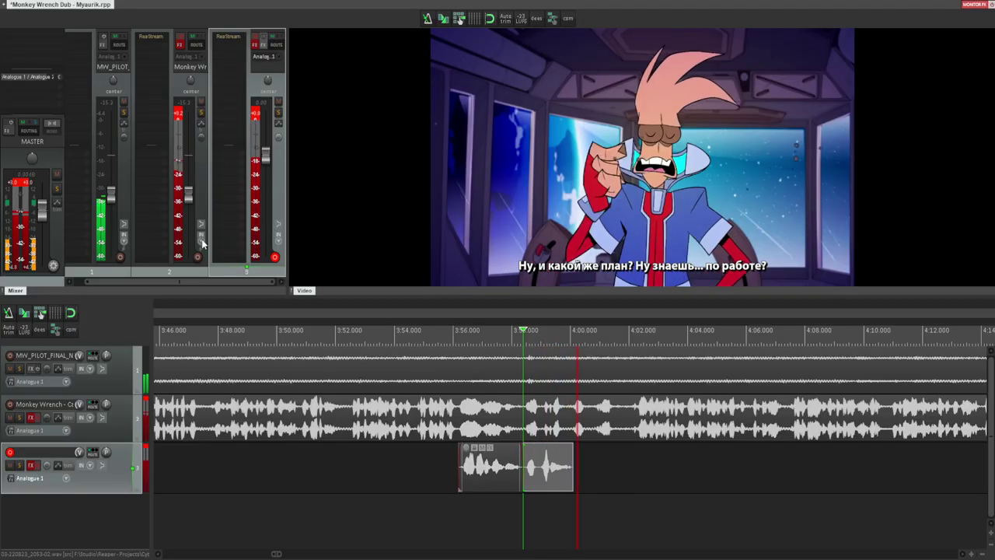
key(XF86AudioPlay)
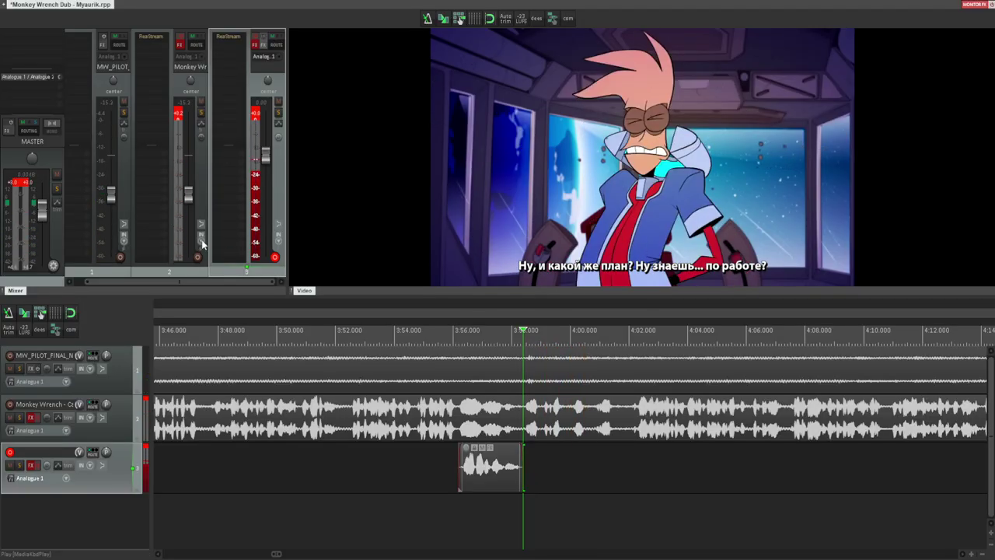
key(ctrl+s)
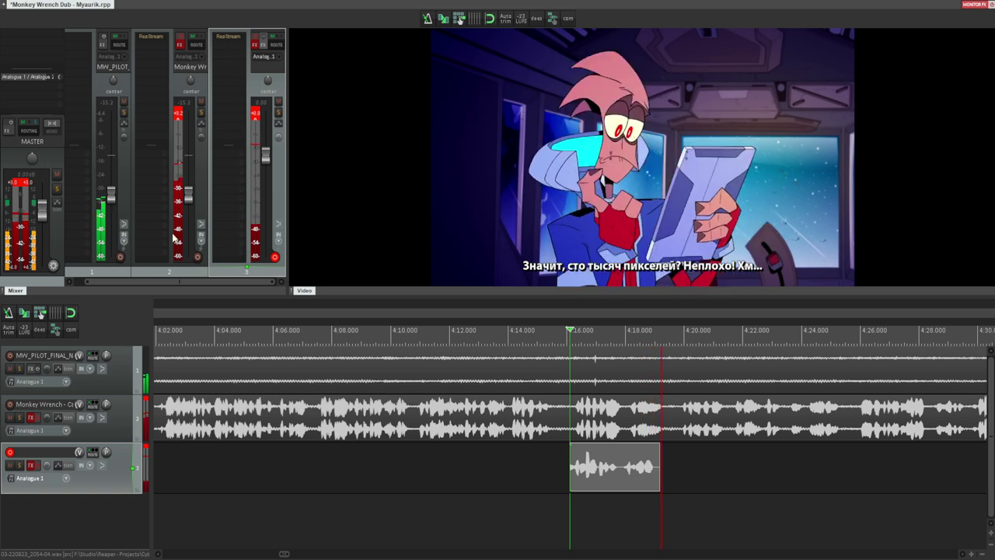
Stop and undo the take recorded at about 4:16, move the edit cursor slightly forward to about 4:16.2 and start playback
key(XF86AudioStop)
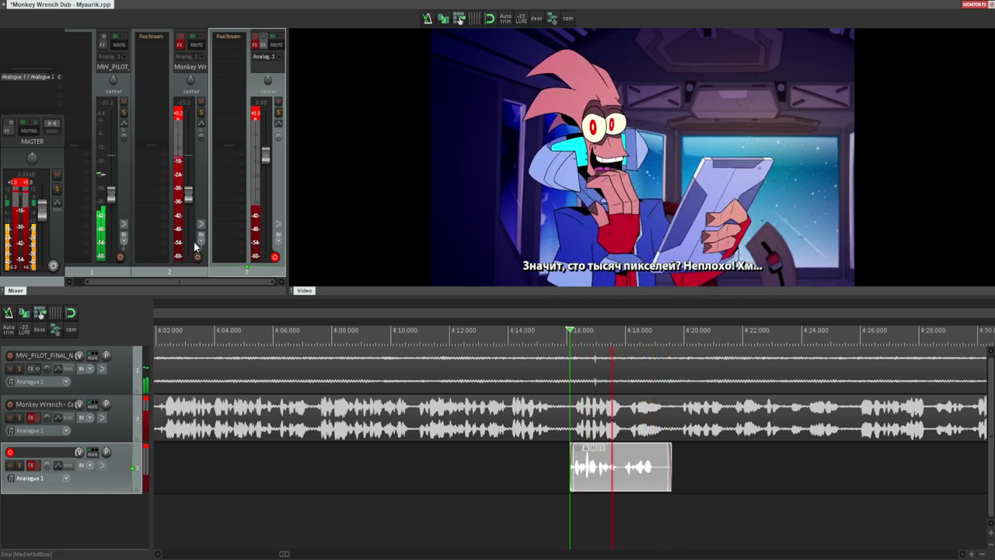
key(ctrl+z)
click(575, 452)
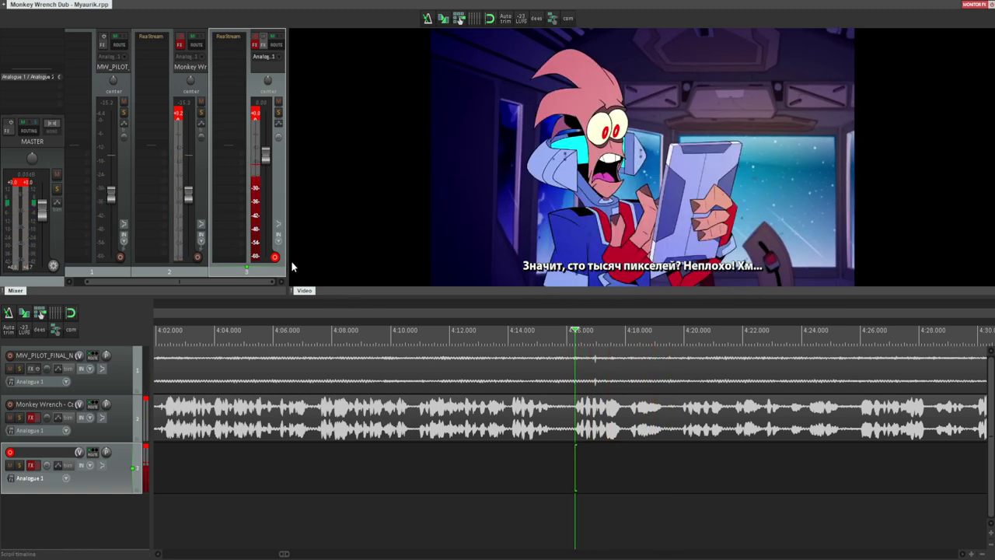
key(XF86AudioPlay)
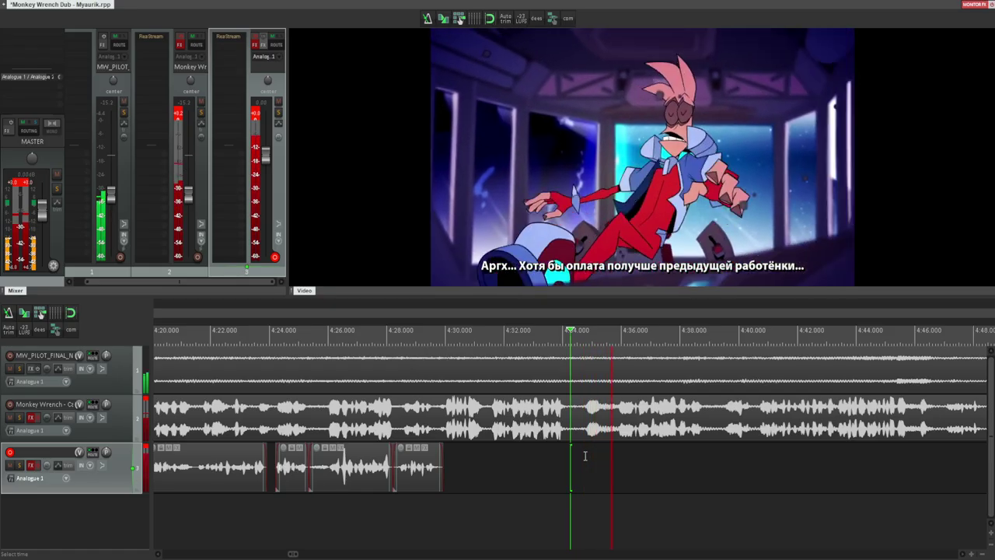
Finish the voice take recorded from about 4:39.5, play it back and delete it from the third track
key(XF86AudioPlay)
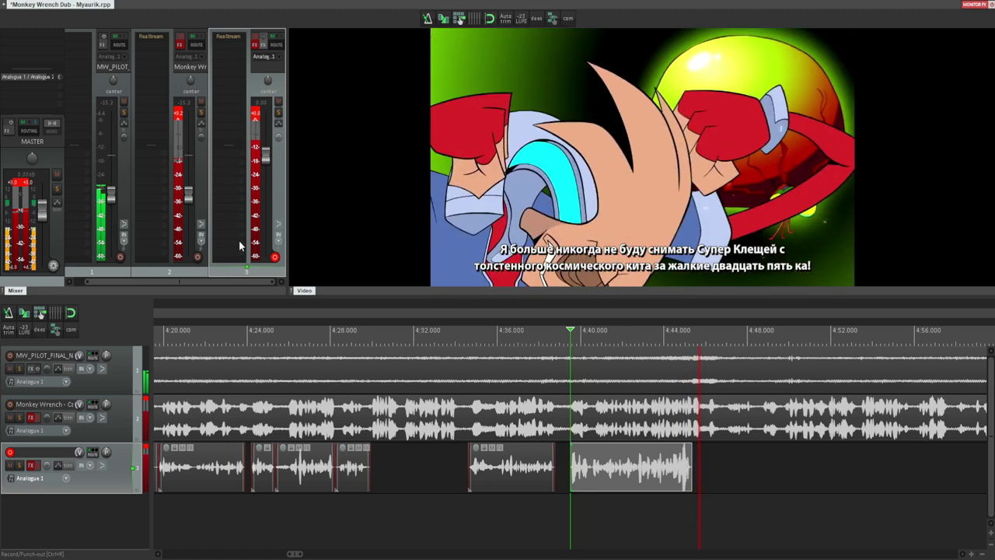
key(space)
key(space)
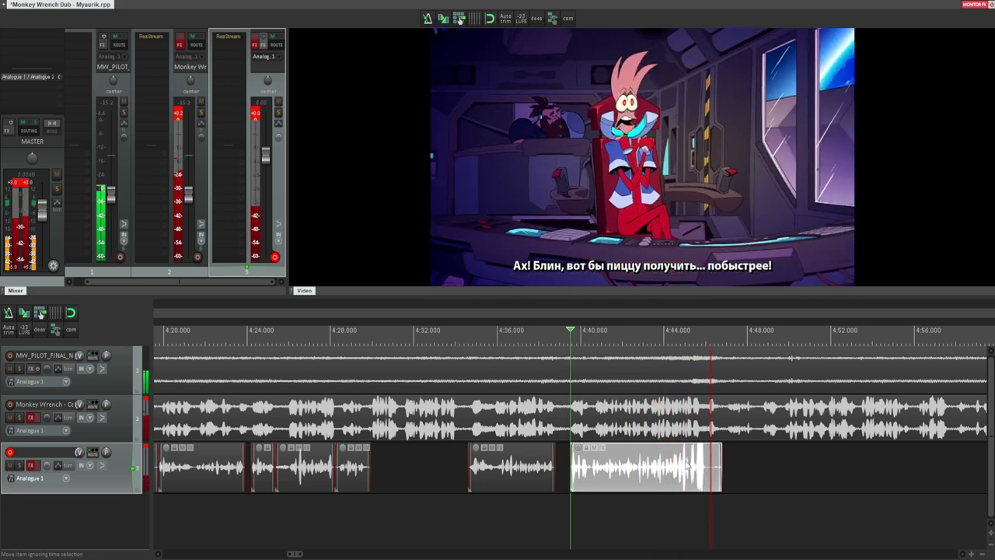
scroll(725, 470, up, 3)
scroll(548, 462, down, 1)
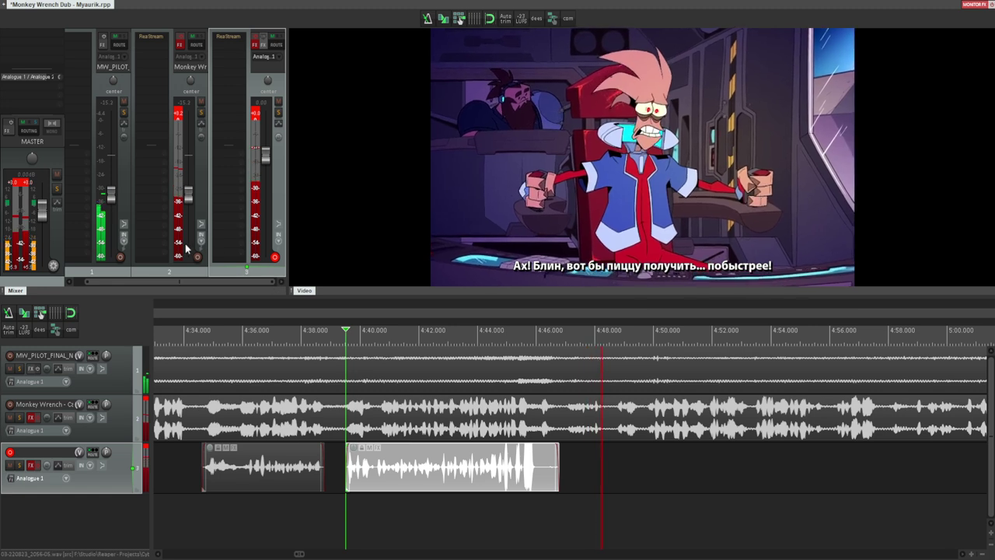
key(space)
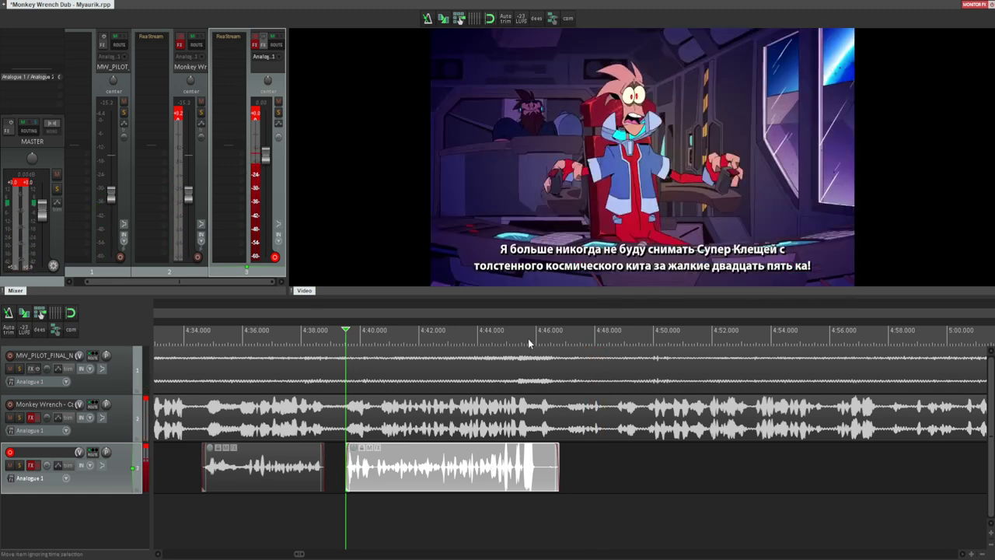
key(Delete)
Preview the passage from about 4:39.5, undo the last change and preview the passage from about 4:58
key(space)
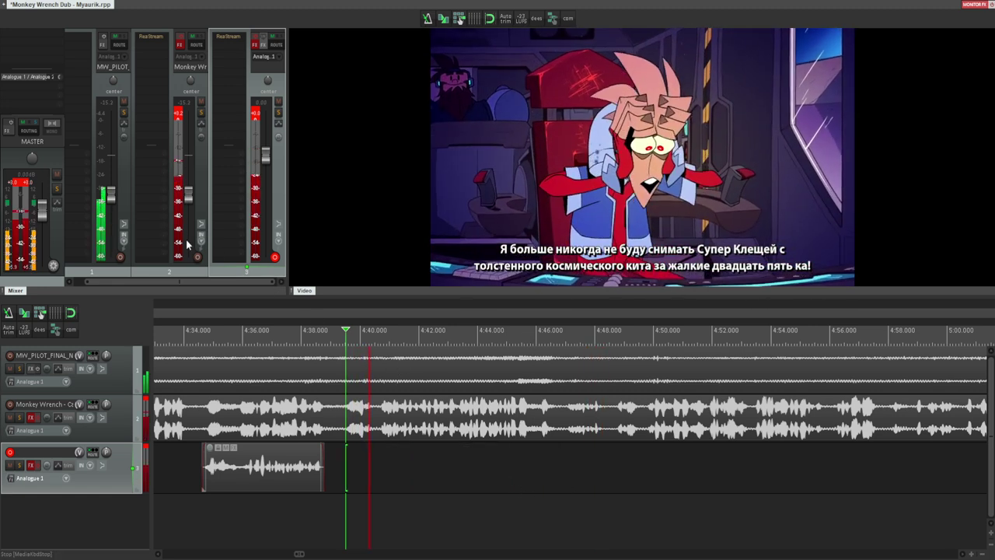
key(XF86AudioStop)
key(ctrl+z)
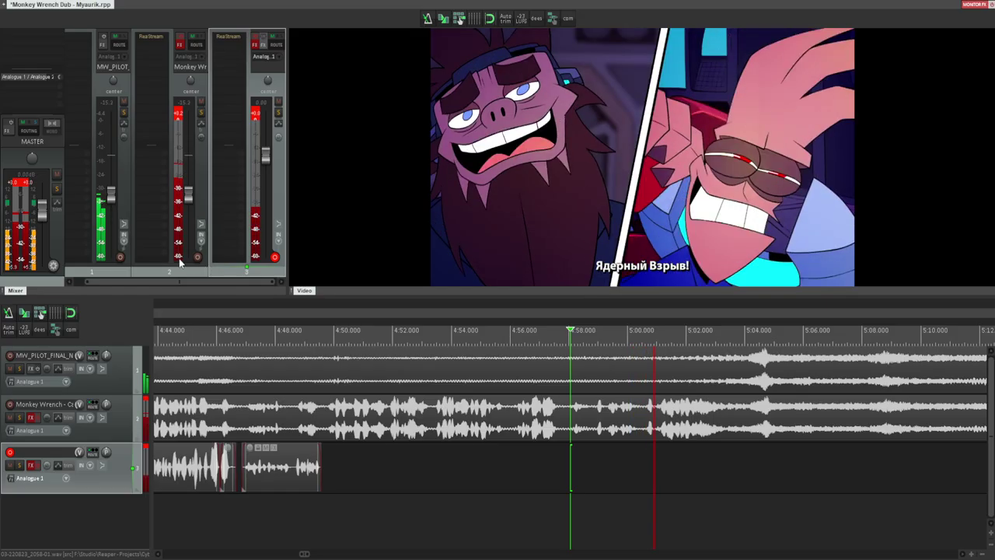
key(XF86AudioStop)
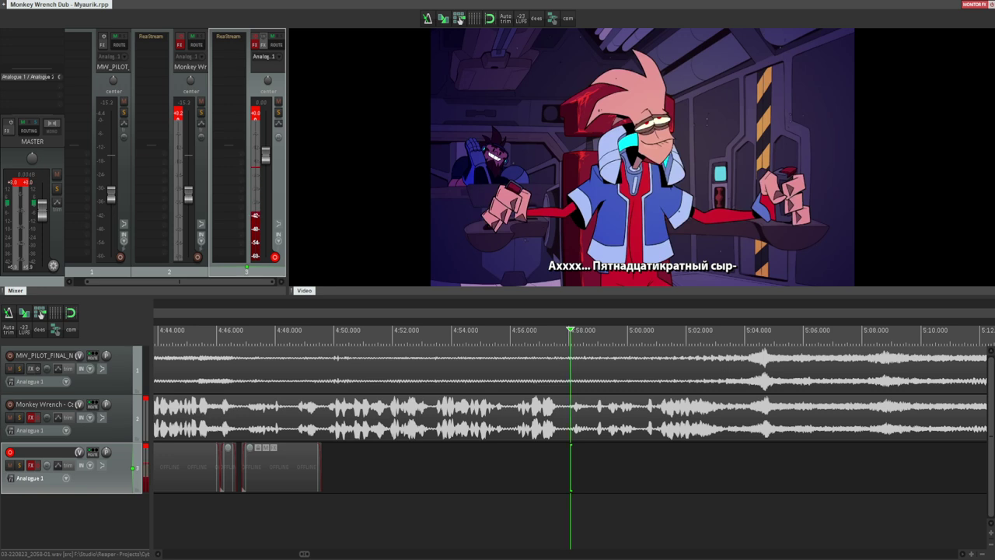
Import the MW_PILOT_FINAL audio file onto a new fourth track and reposition its item along the timeline
drag(0, 529, 182, 529)
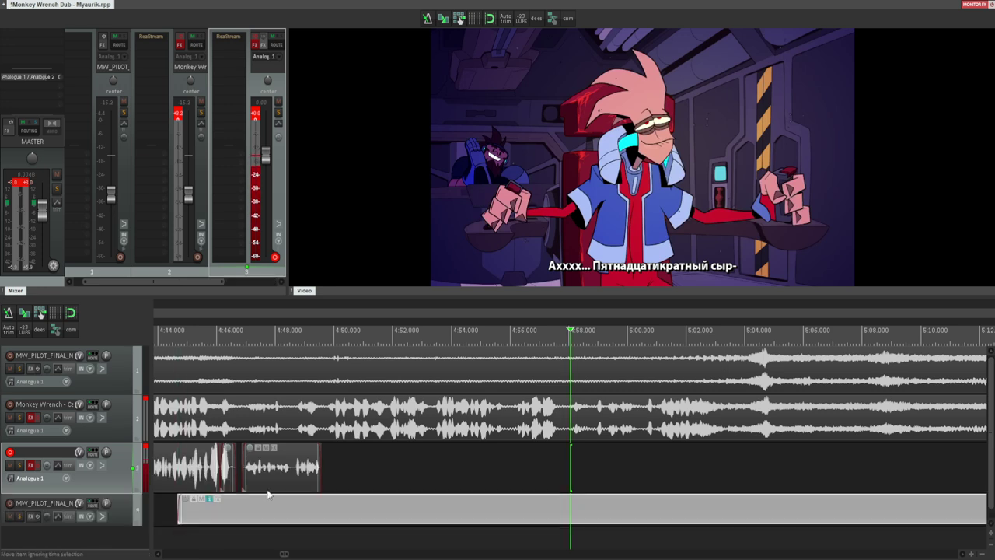
scroll(382, 516, down, 8)
drag(268, 495, 389, 523)
scroll(454, 510, up, 8)
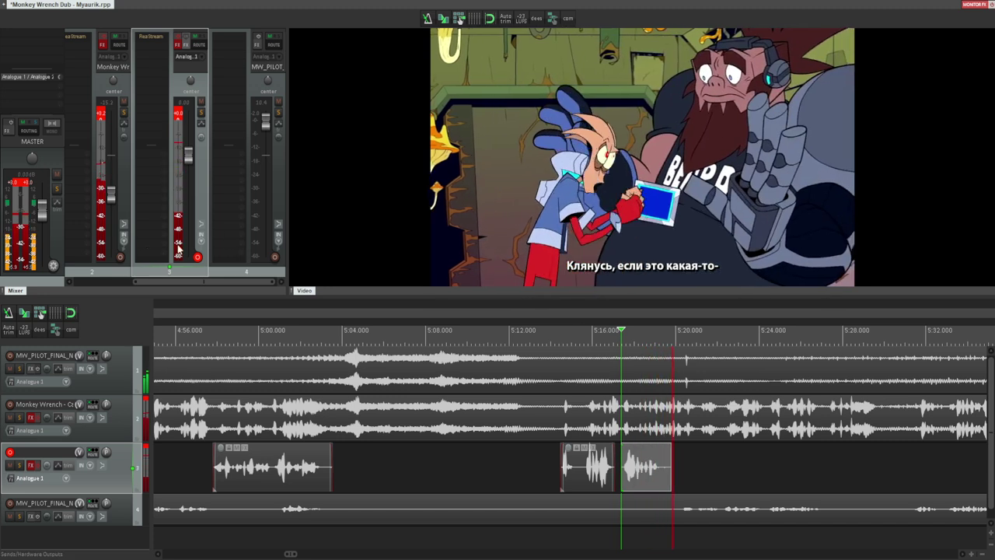
Finish the voice take recorded from about 5:17.4 on the third track
key(space)
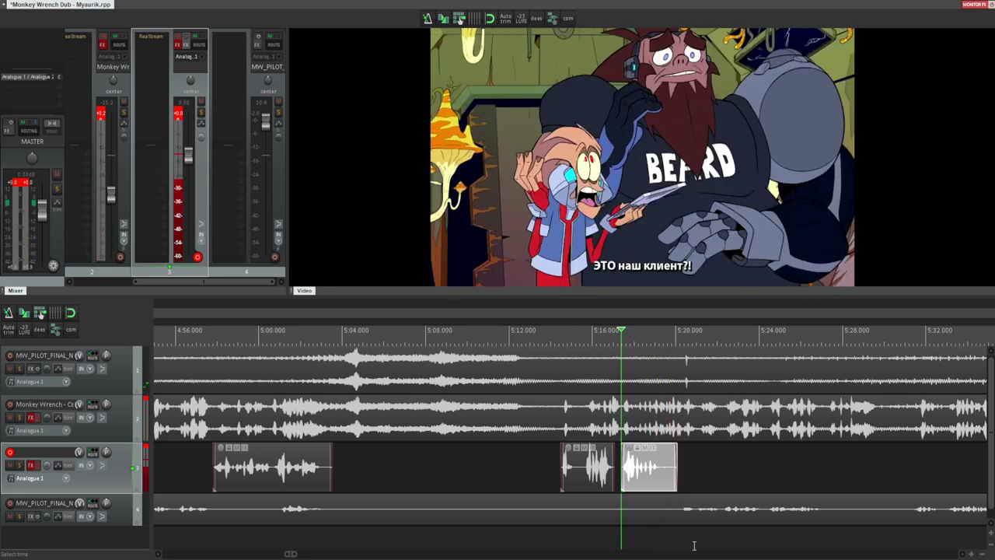
scroll(689, 542, up, 4)
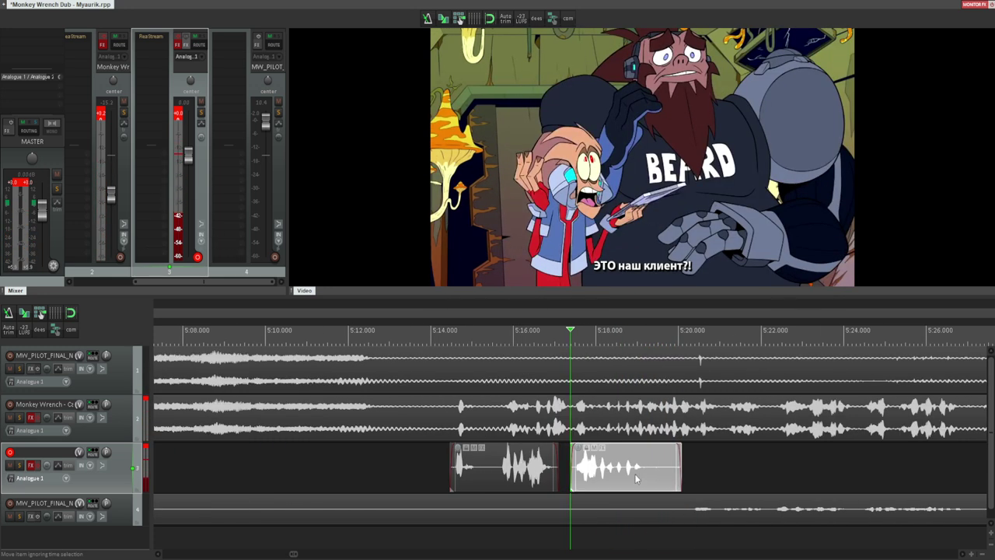